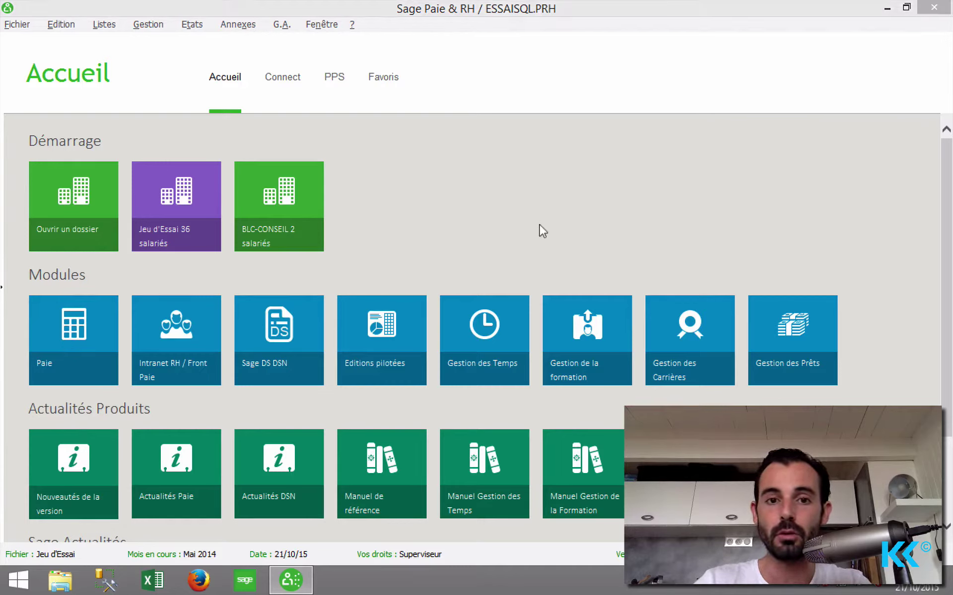
Step: Switch to multi-company management and view the list of constants in the Sage payroll plan, closing the list when done
click(17, 23)
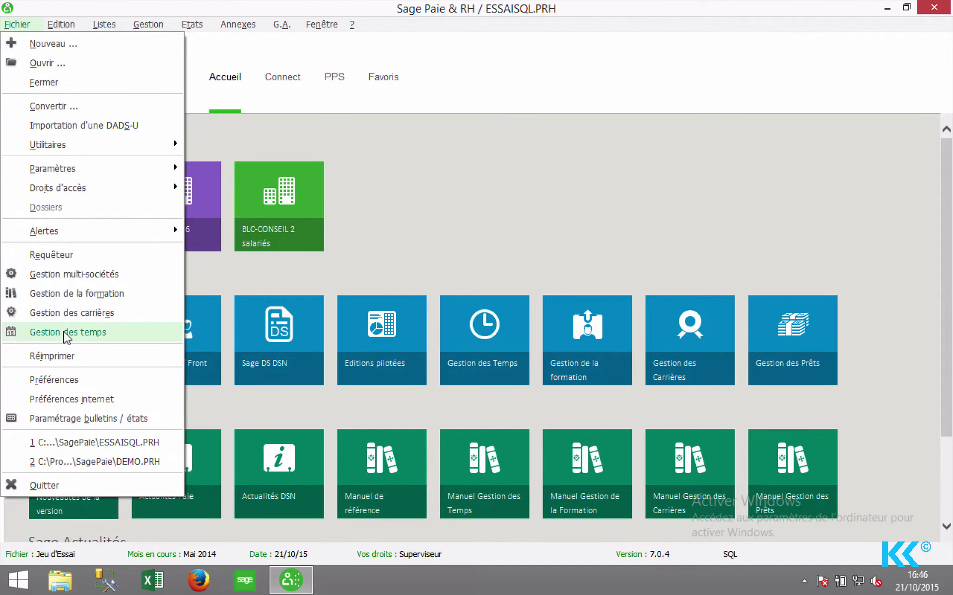
click(77, 275)
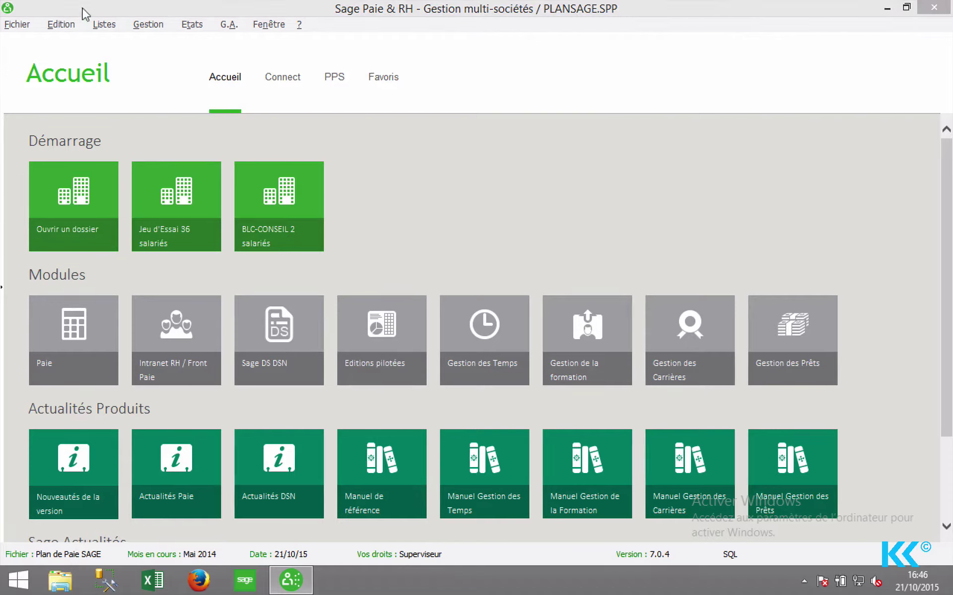
click(104, 24)
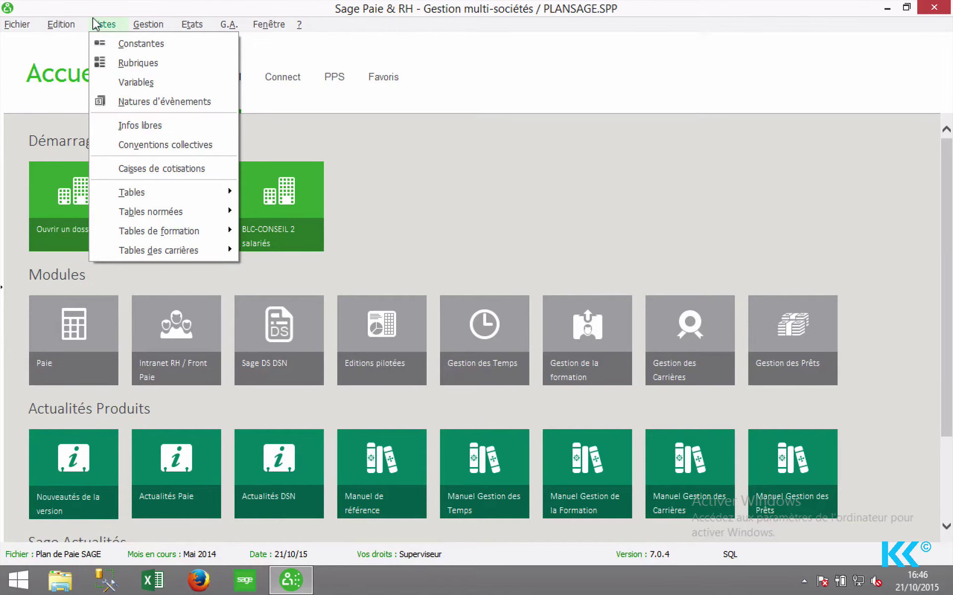
click(125, 43)
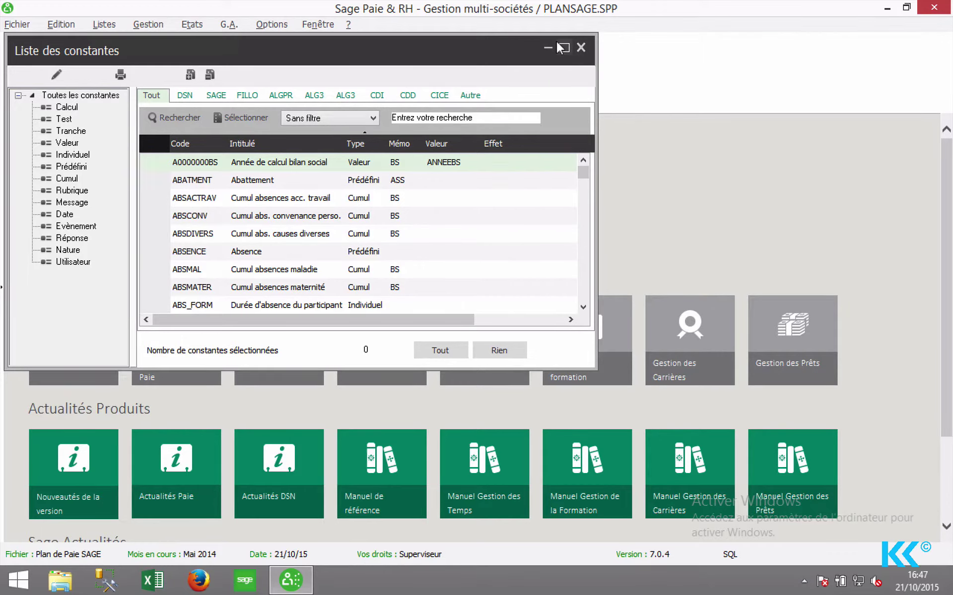
click(580, 47)
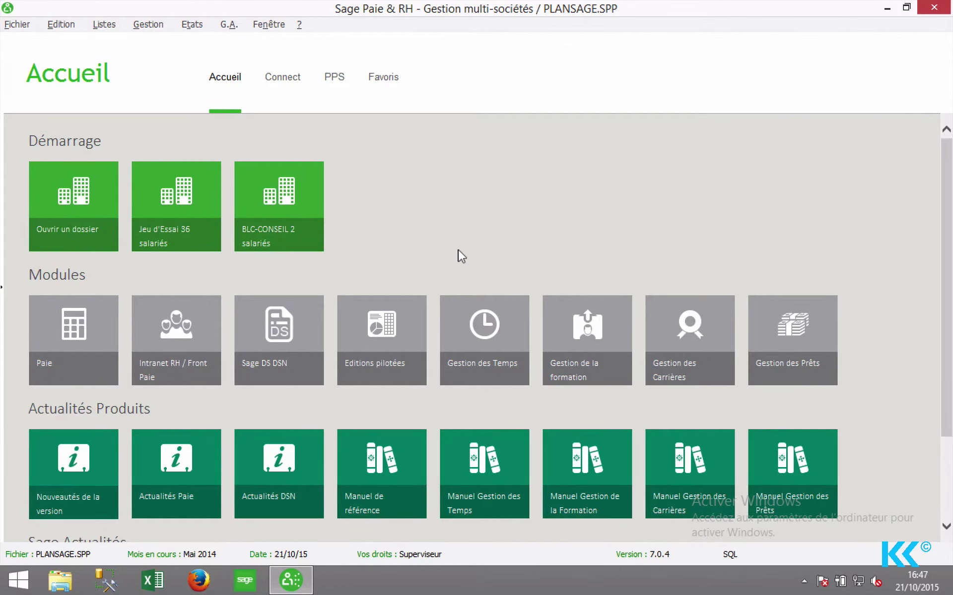
Step: Update the Sage payroll plan by downloading it from the web, accepting the loss of current selections, and close the update dialogs
click(332, 77)
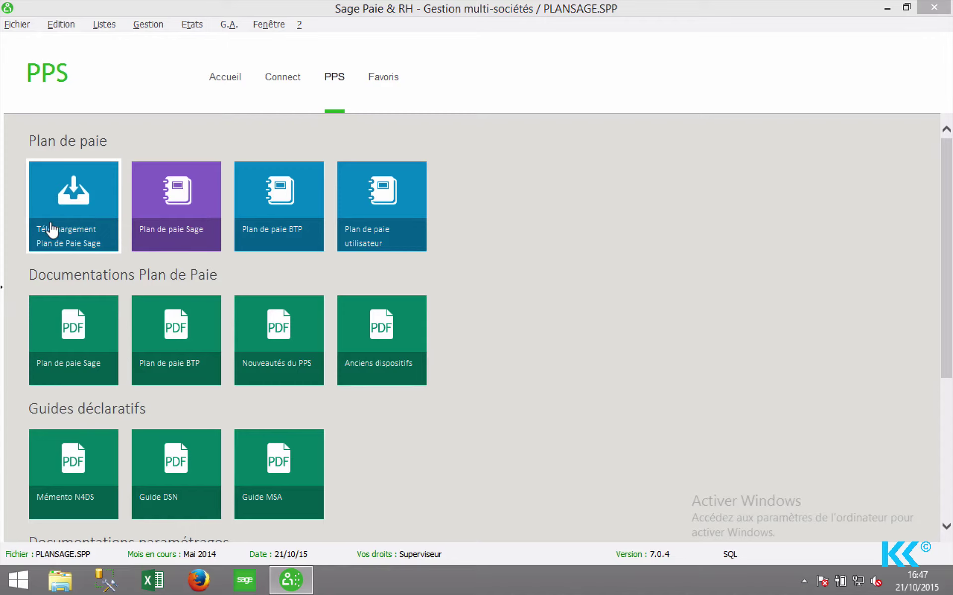
click(85, 203)
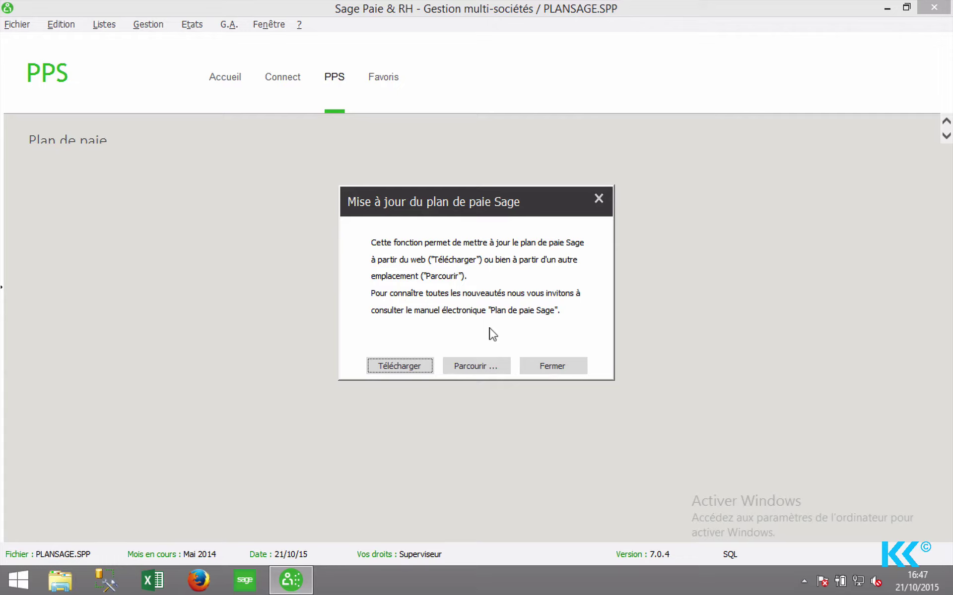
click(385, 368)
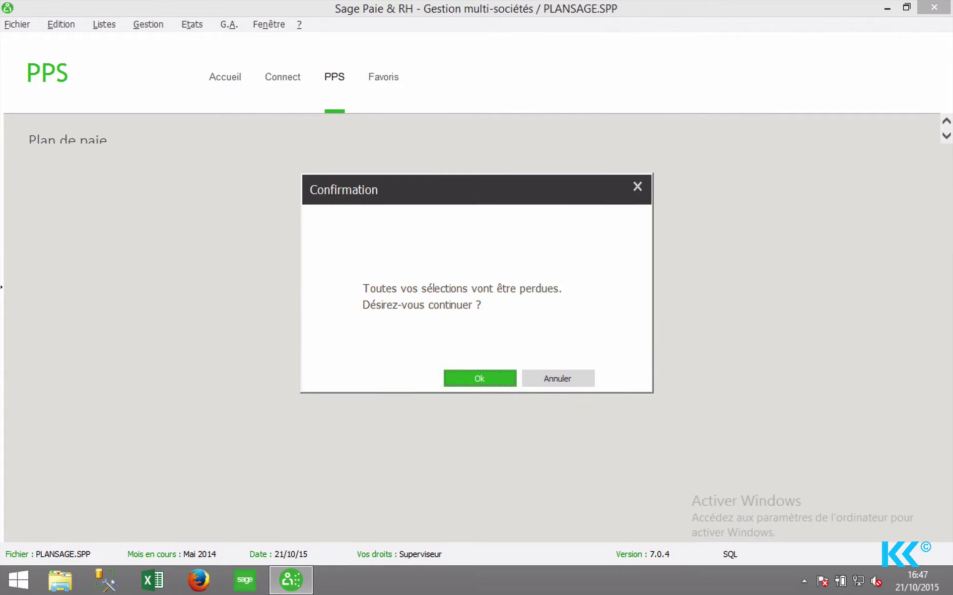
click(474, 379)
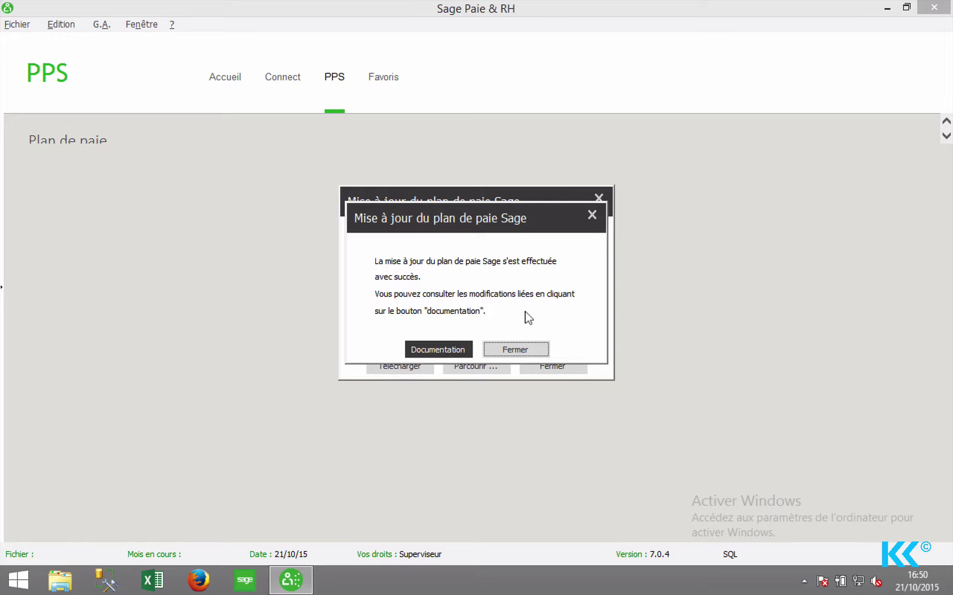
click(425, 347)
click(436, 348)
click(449, 349)
click(449, 349)
click(522, 347)
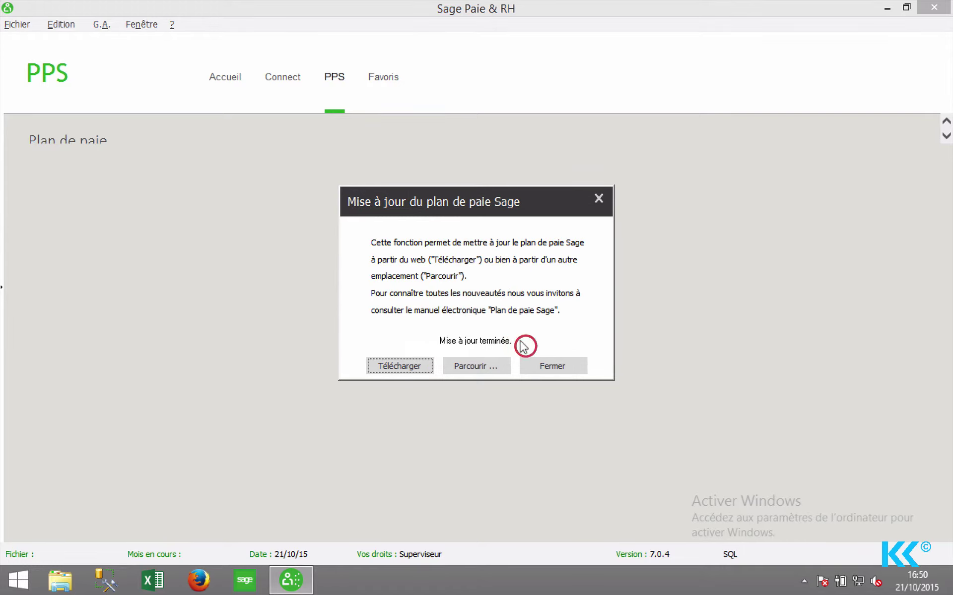
click(544, 366)
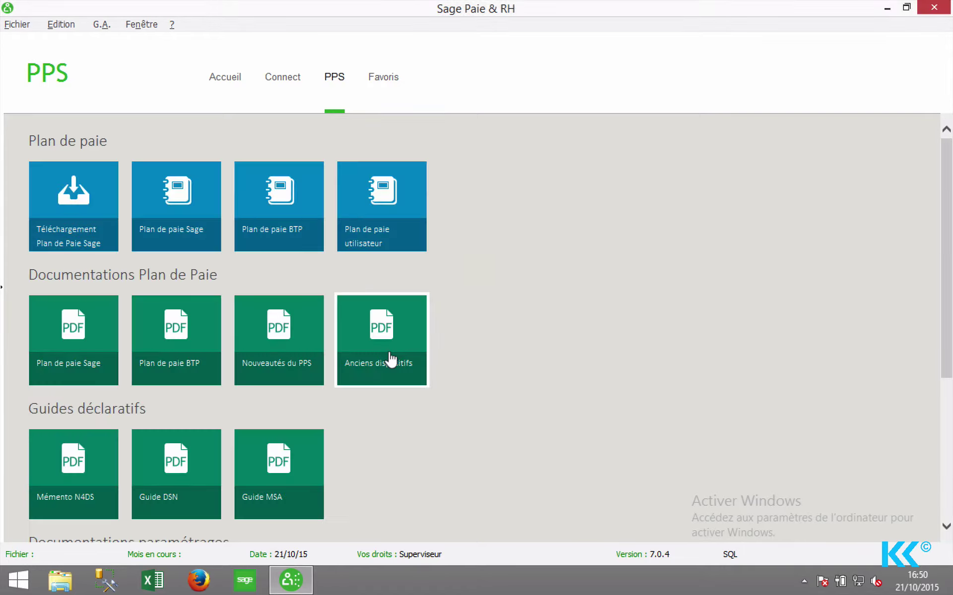
Step: Reopen multi-company management on the Sage payroll plan, resetting the PLANSAGE.SPP file to disconnect the blocking Superviseur session
click(225, 77)
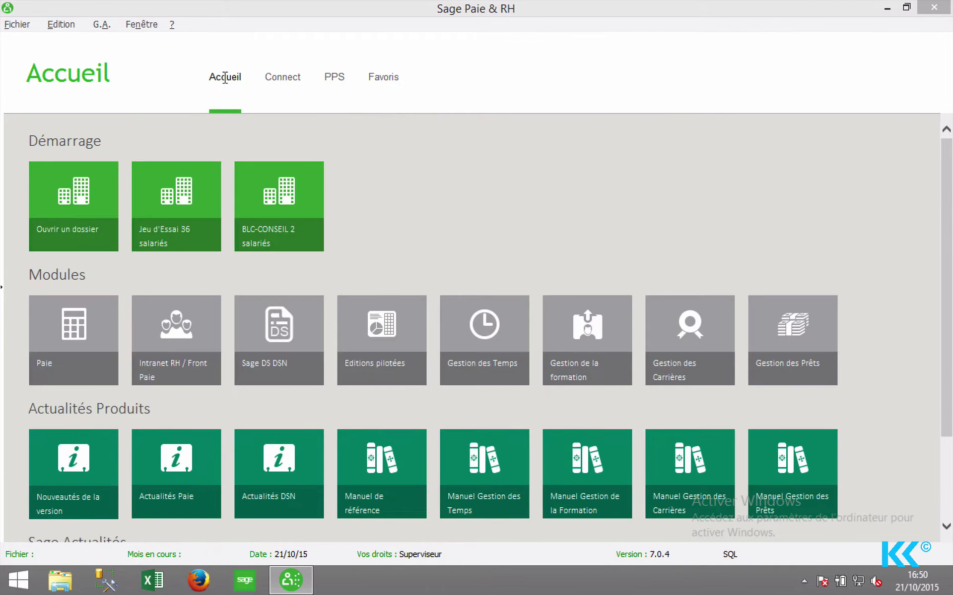
click(17, 25)
click(60, 187)
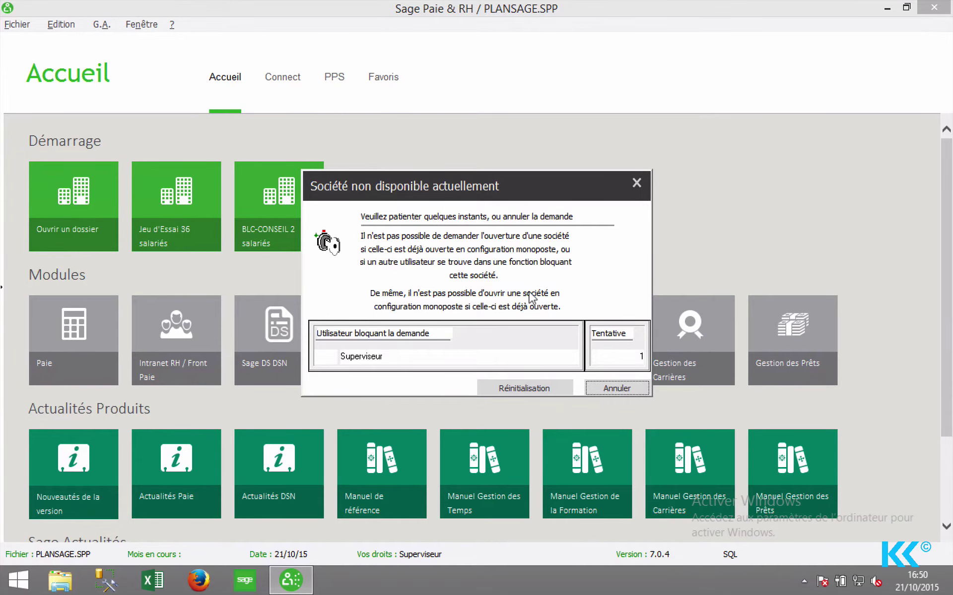
click(524, 388)
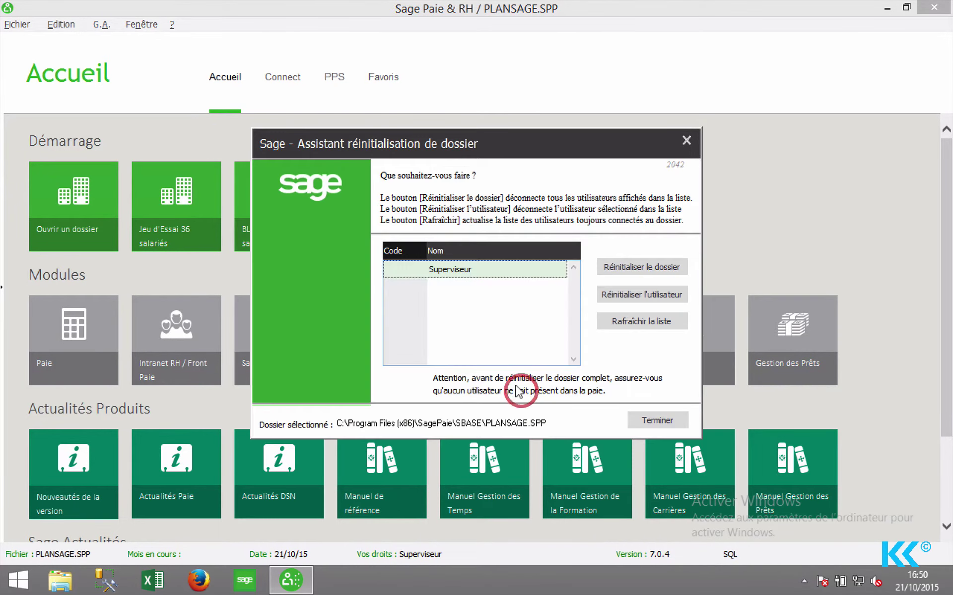
click(630, 268)
click(548, 381)
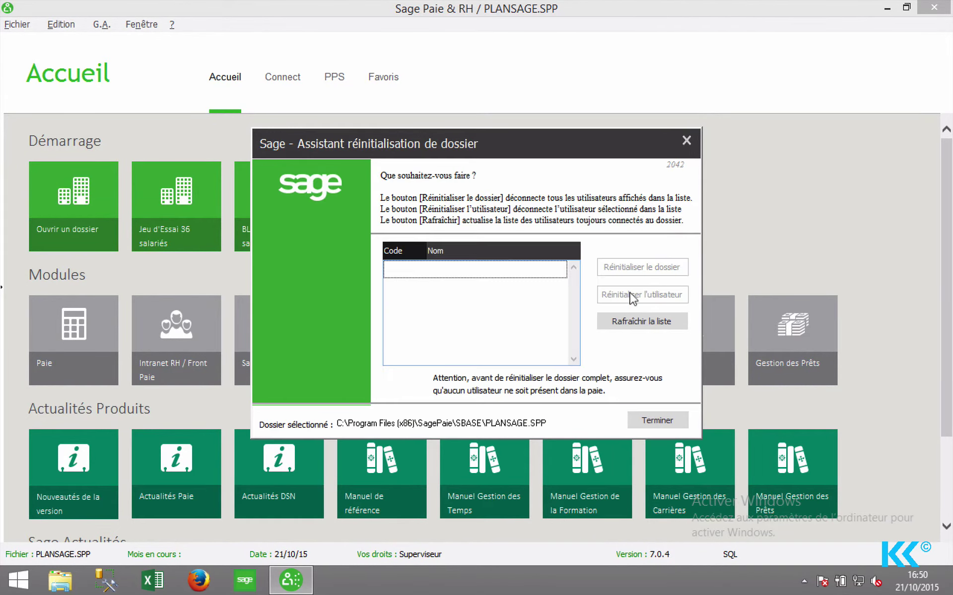
click(650, 419)
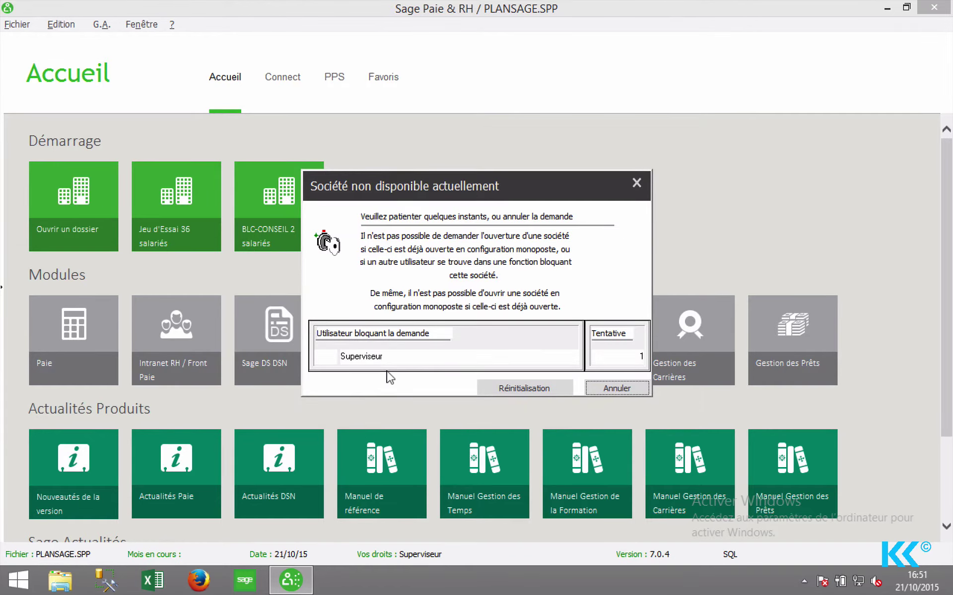
click(542, 389)
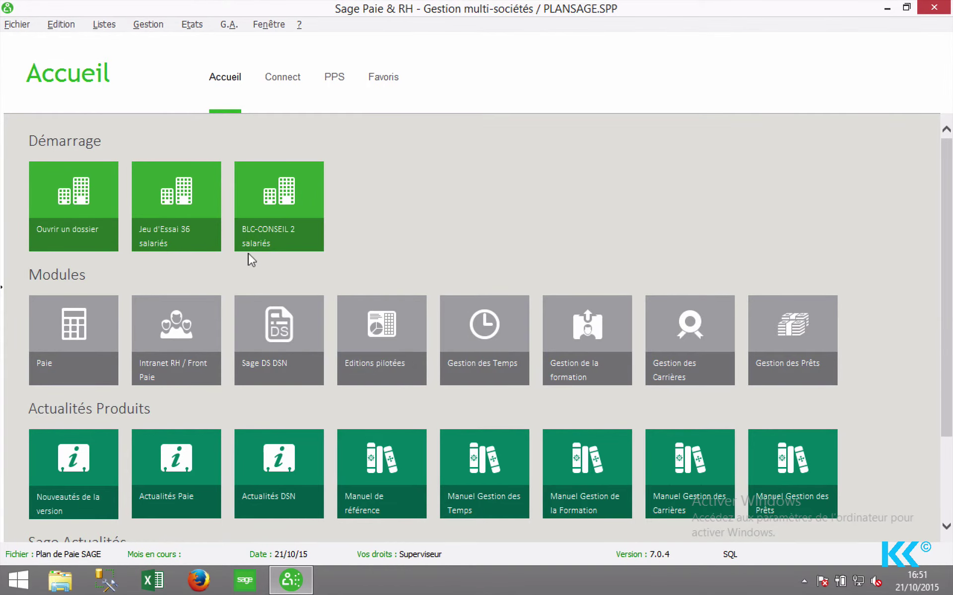
Step: Open the list of constants and search for the code SMIC
click(102, 25)
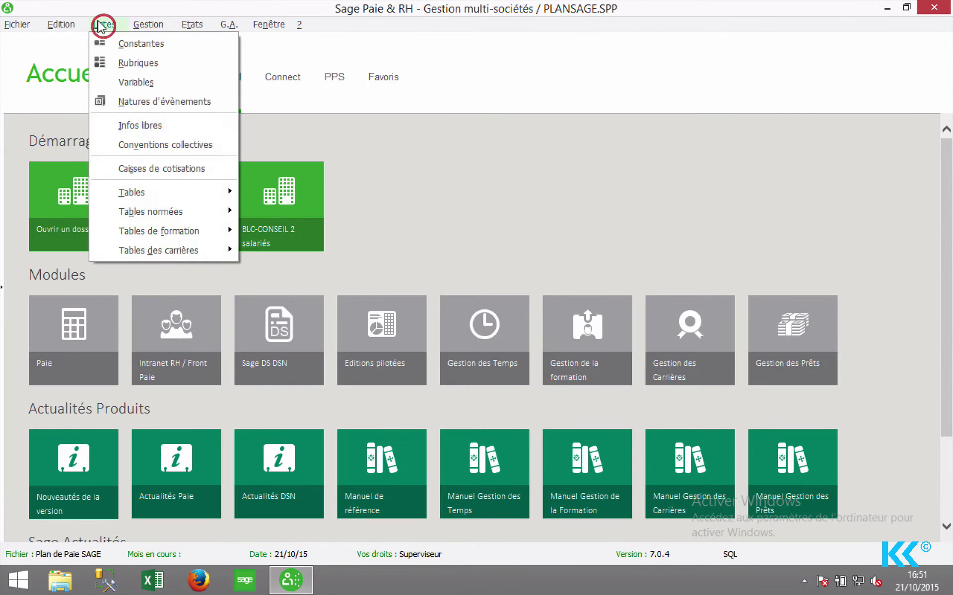
click(122, 44)
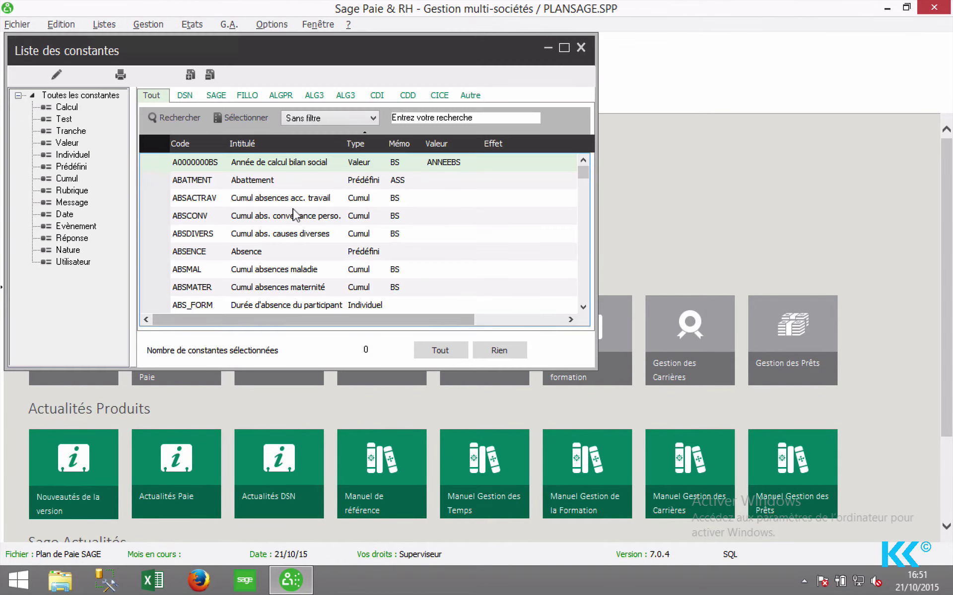
click(296, 214)
key(ctrl+f)
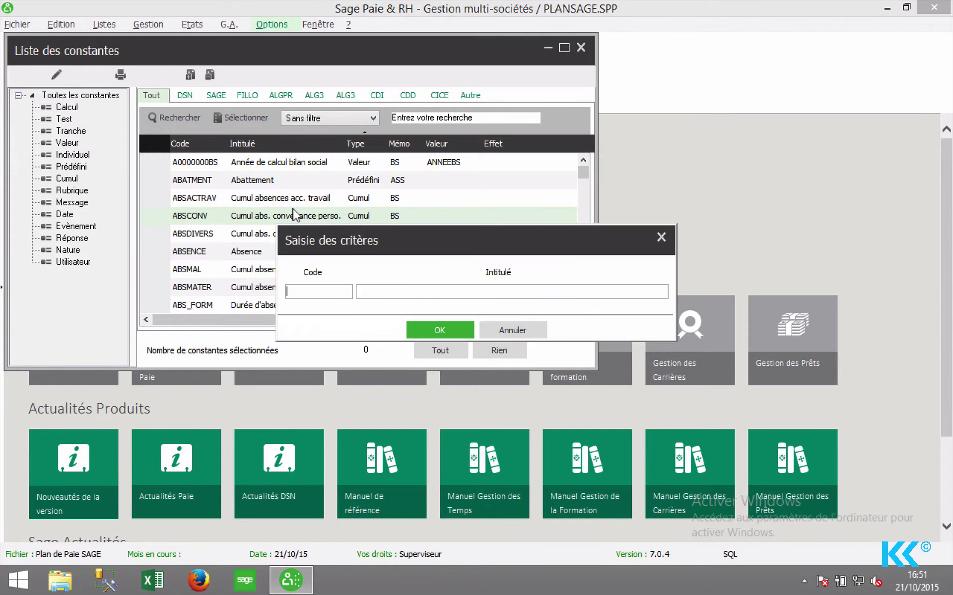
text(SMIC)
key(Return)
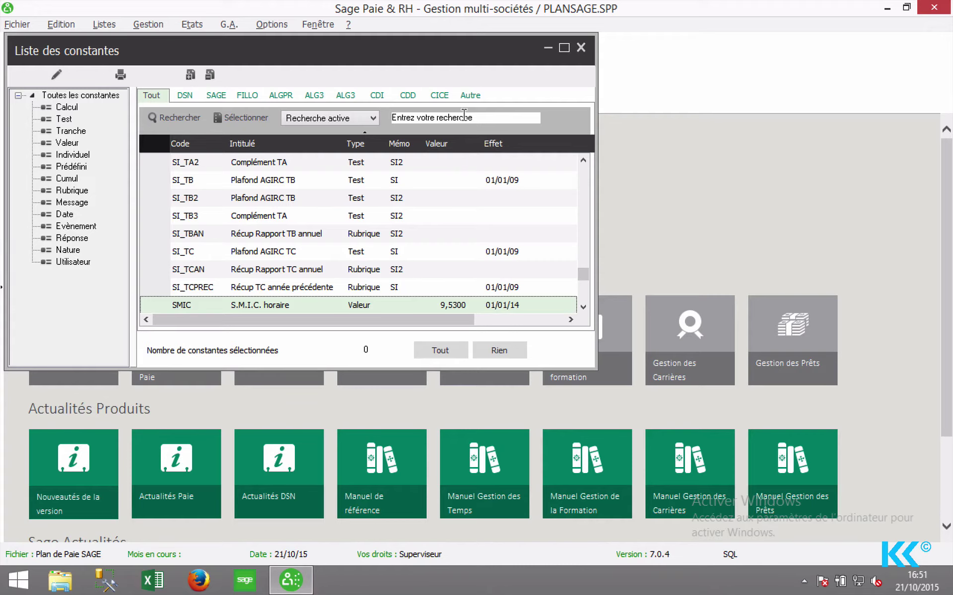
Step: Sort the constants by effective date and examine the most recent entries at the end of the list
click(501, 144)
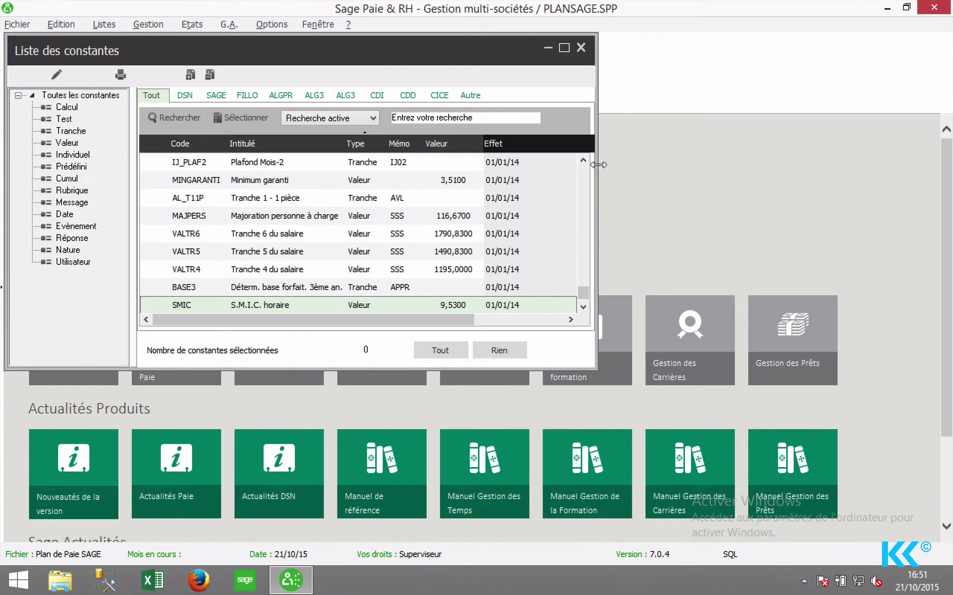
drag(581, 292, 591, 337)
click(486, 303)
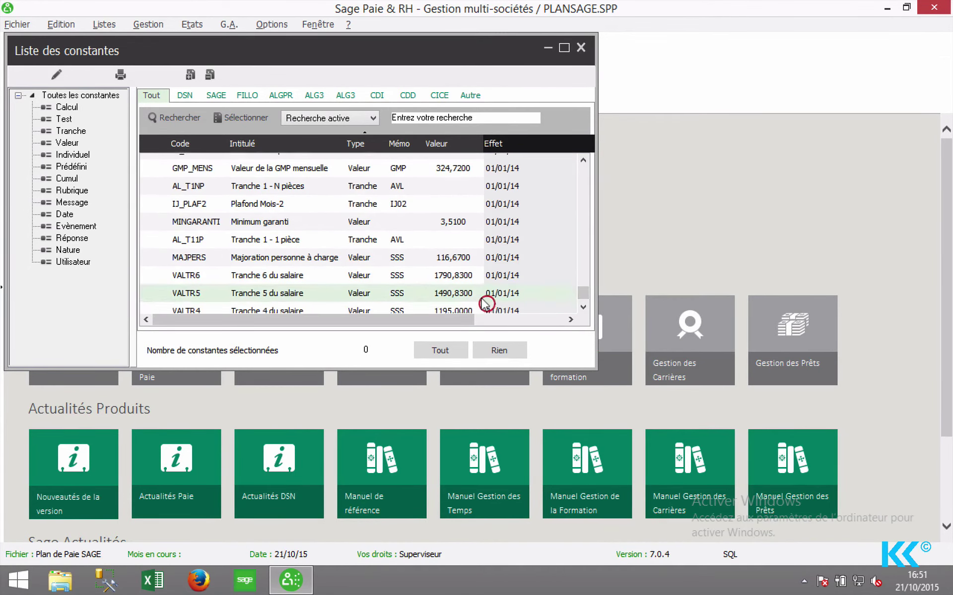
click(582, 307)
click(581, 306)
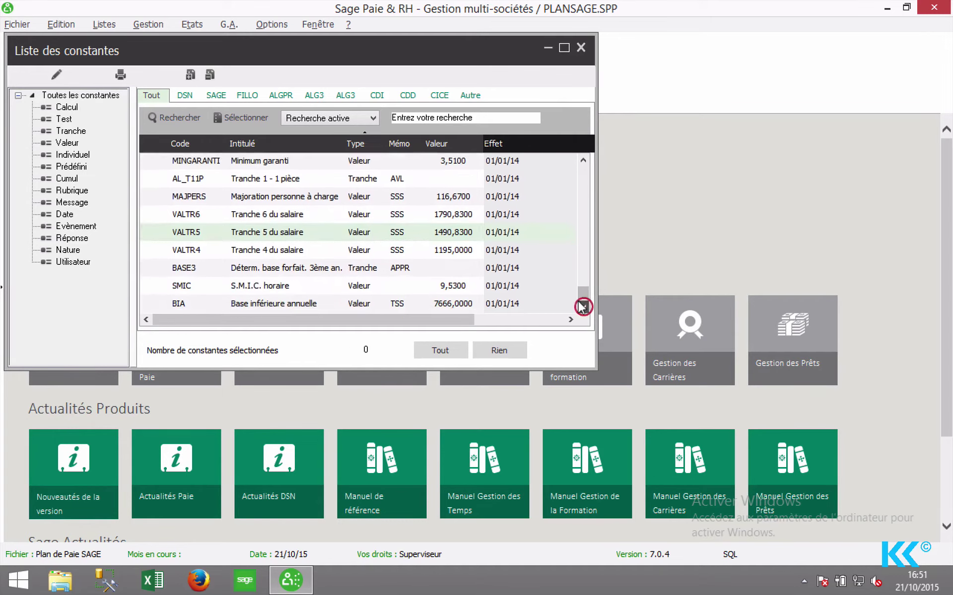
click(582, 306)
click(489, 303)
scroll(486, 282, down, 5)
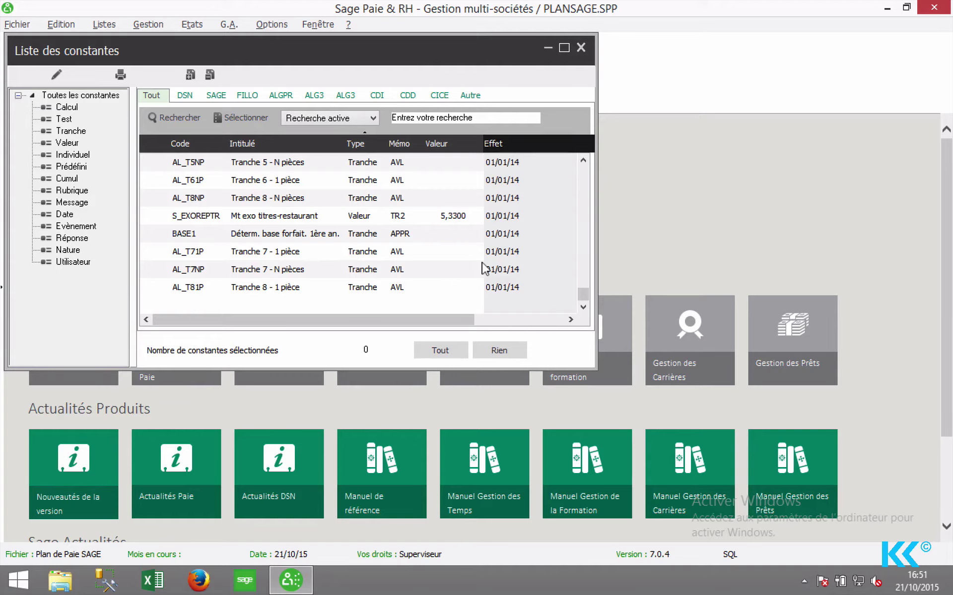
Step: Mark the constants AL_T71P and AL_T8NP for transfer to the companies
click(374, 255)
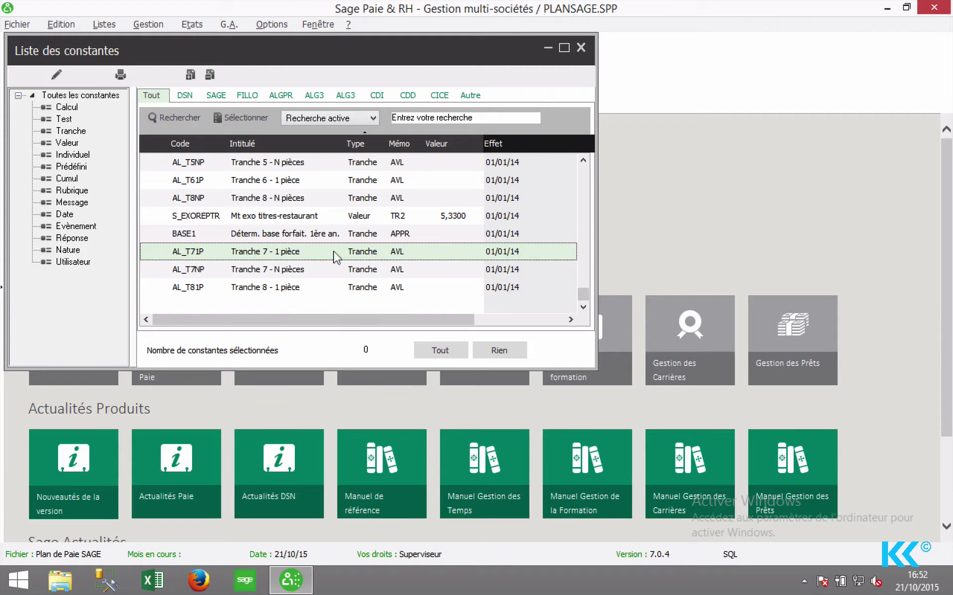
click(188, 75)
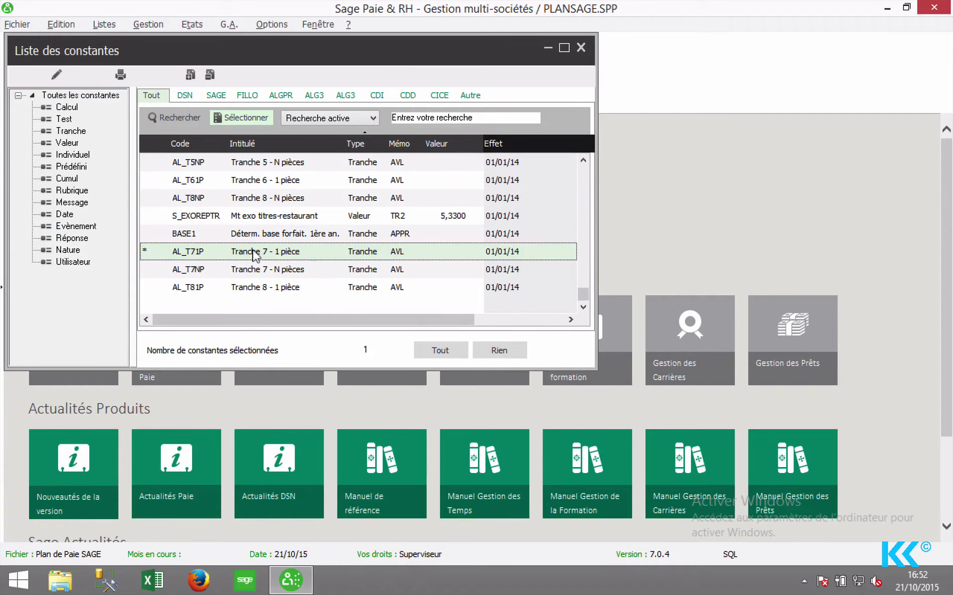
click(180, 198)
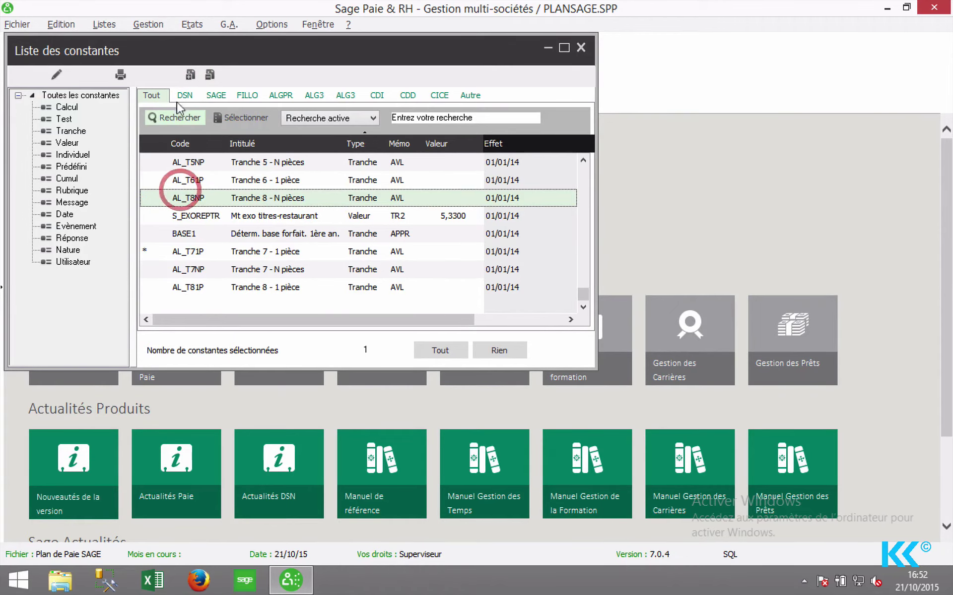
click(187, 76)
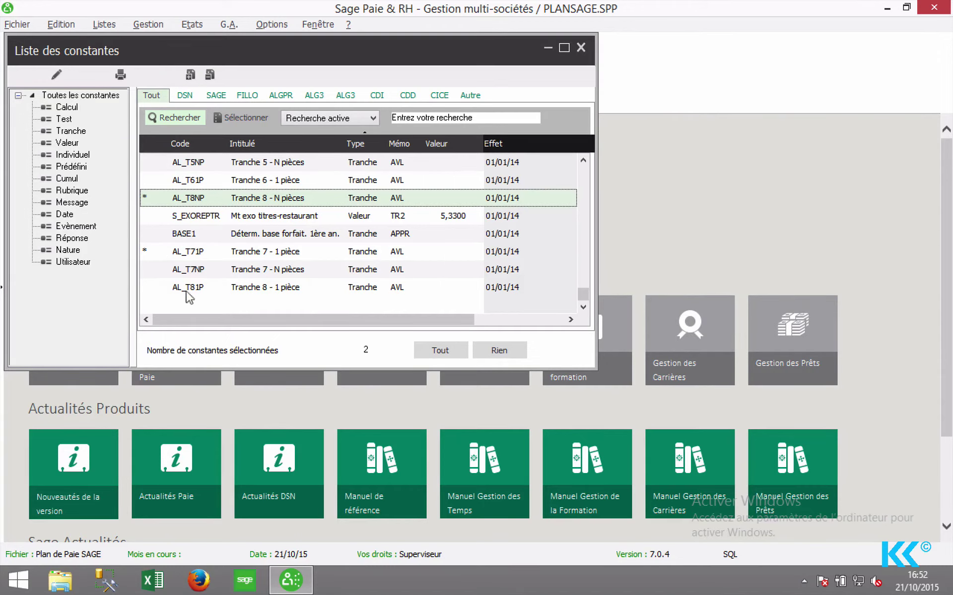
Step: Add the ESSAISQL.PRH file from C:\Program Files (x86)\SagePaie to the companies to update
click(16, 25)
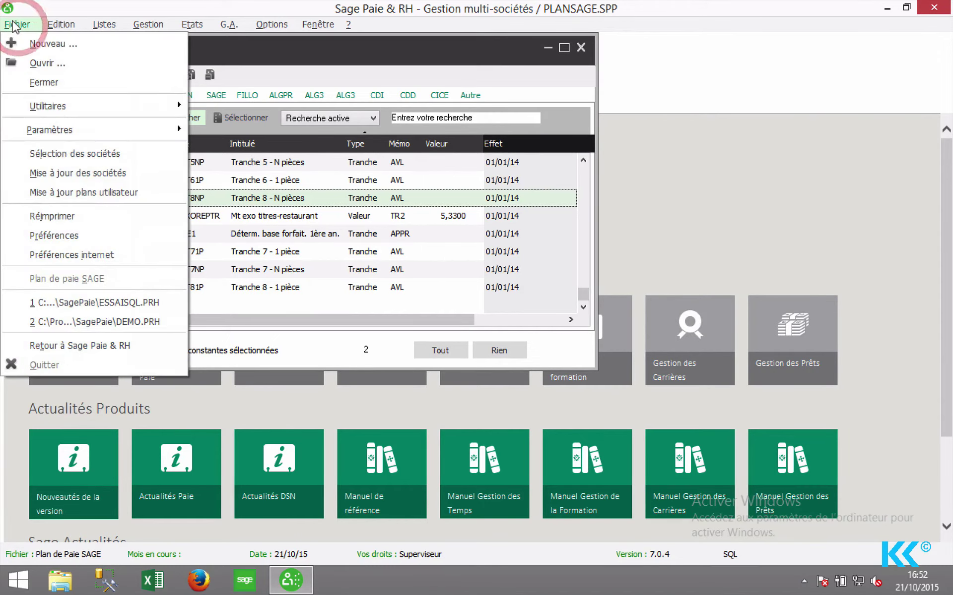
click(63, 173)
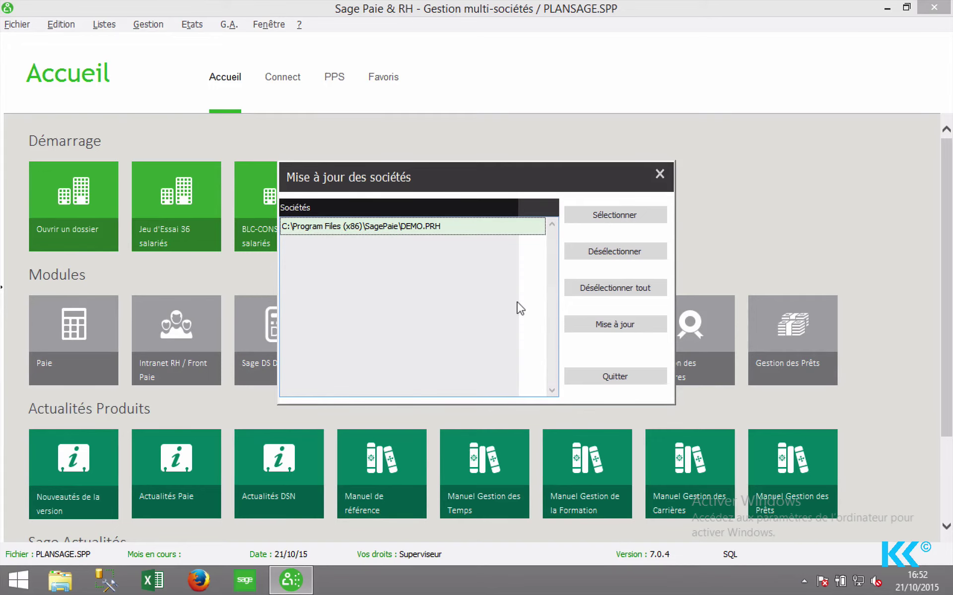
click(617, 216)
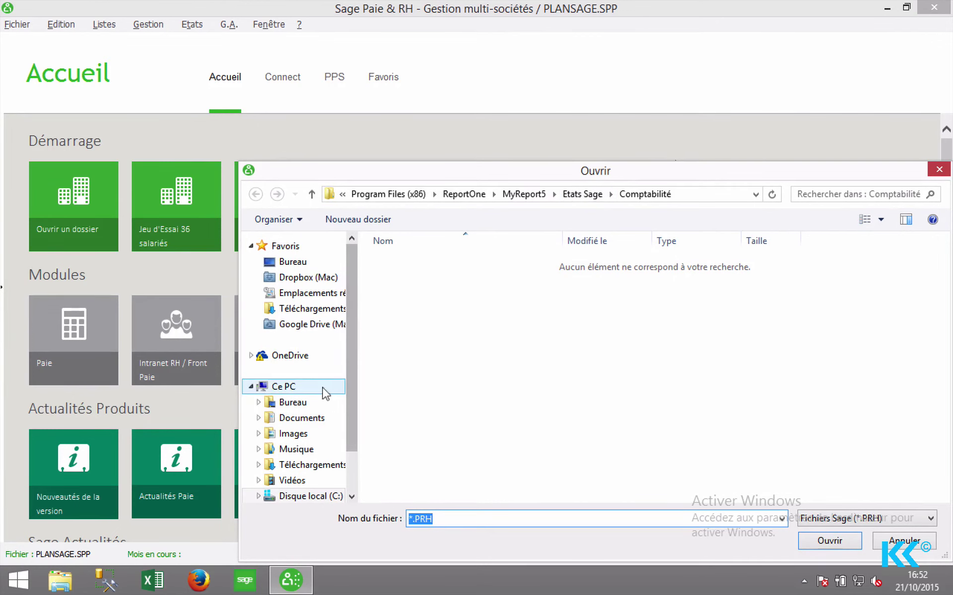
click(291, 493)
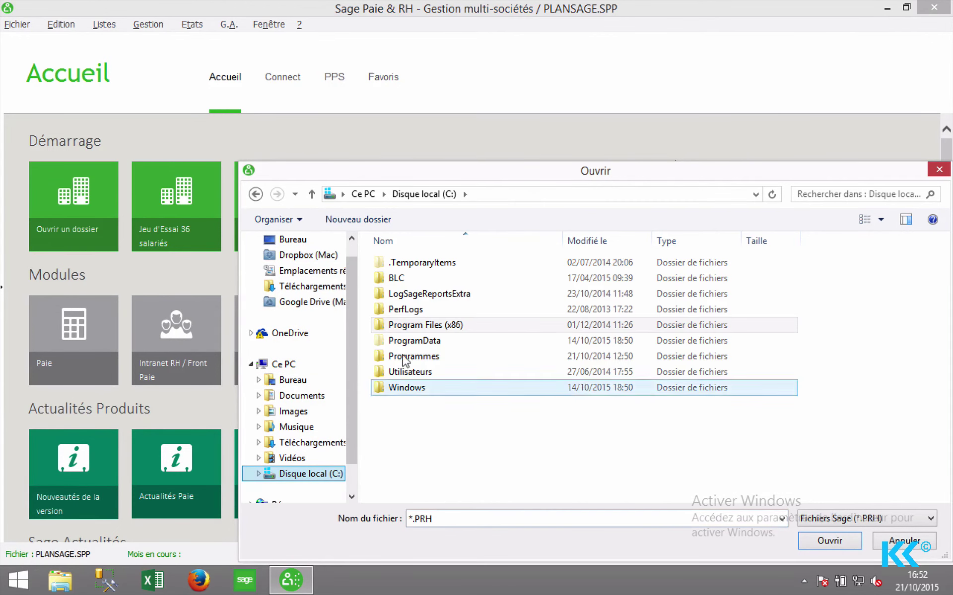
double_click(430, 325)
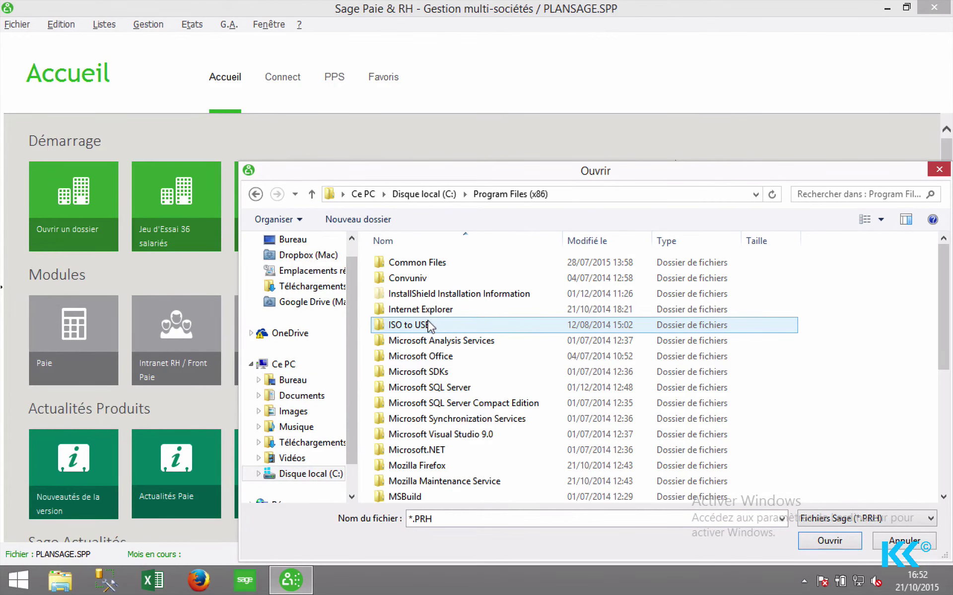
scroll(430, 352, down, 5)
double_click(429, 355)
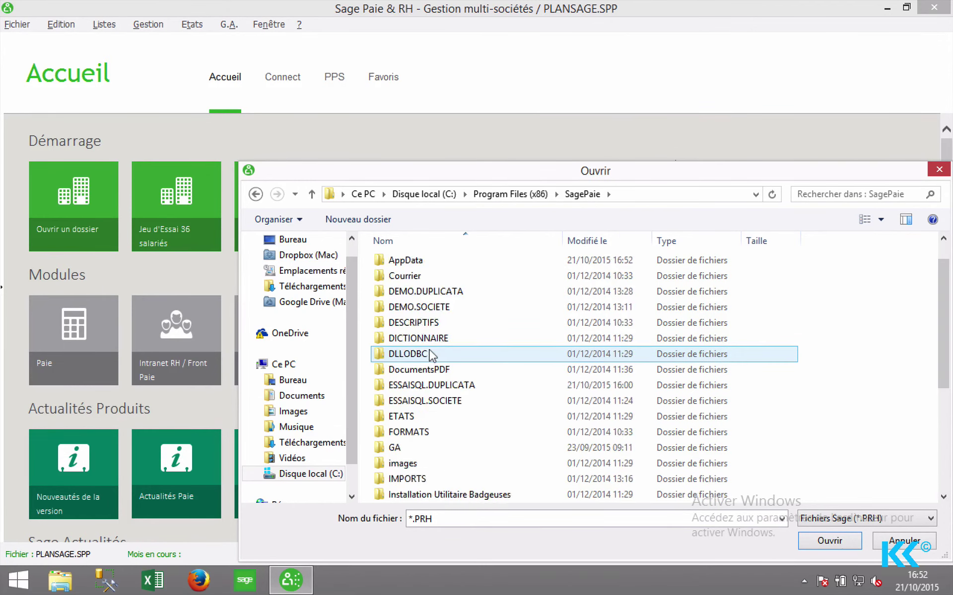
scroll(430, 377, down, 4)
double_click(406, 494)
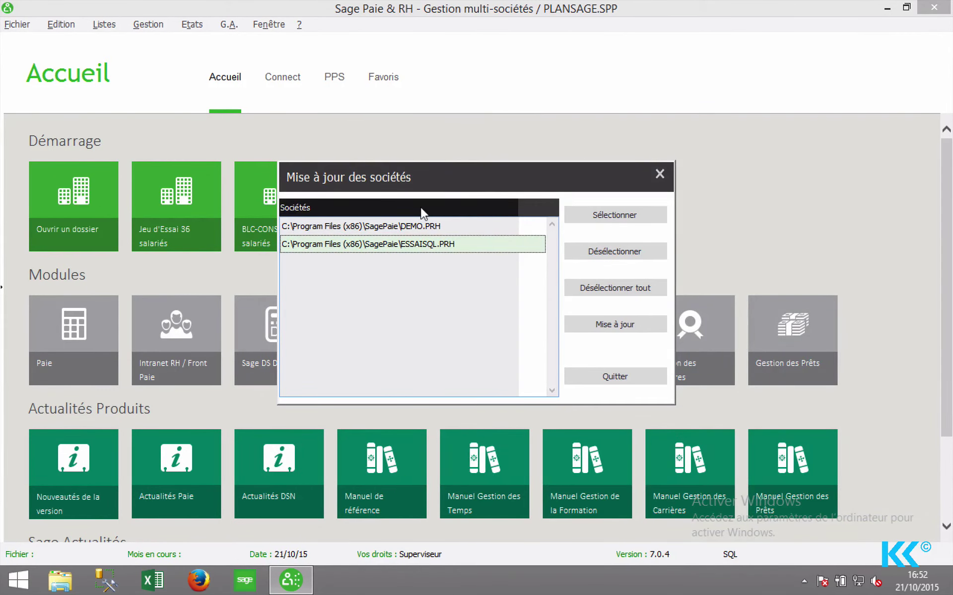
Step: Update DEMO.PRH and ESSAISQL.PRH with a report and the effective-date check, then close the report and the company update
click(385, 228)
key(Down)
click(615, 325)
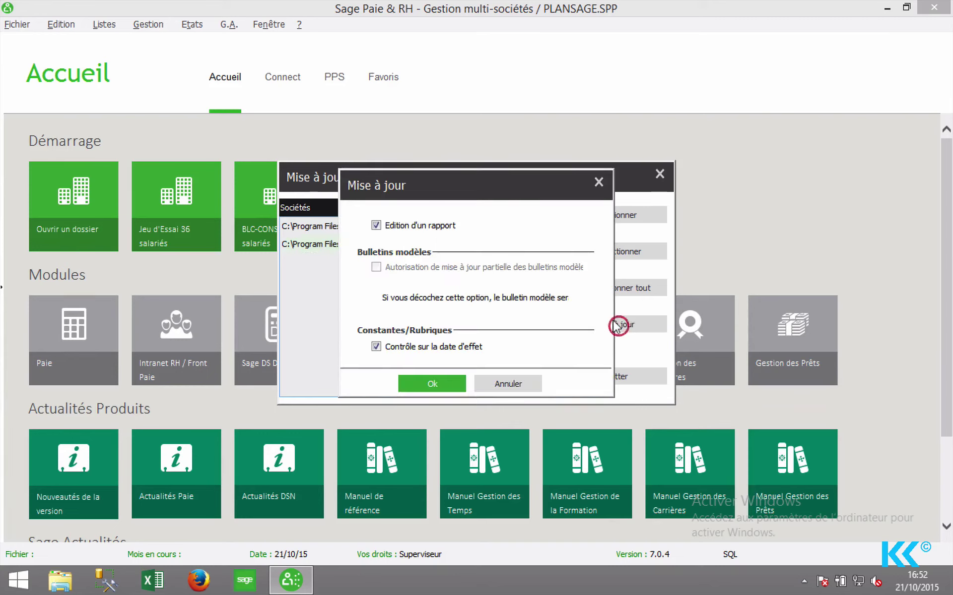
click(418, 380)
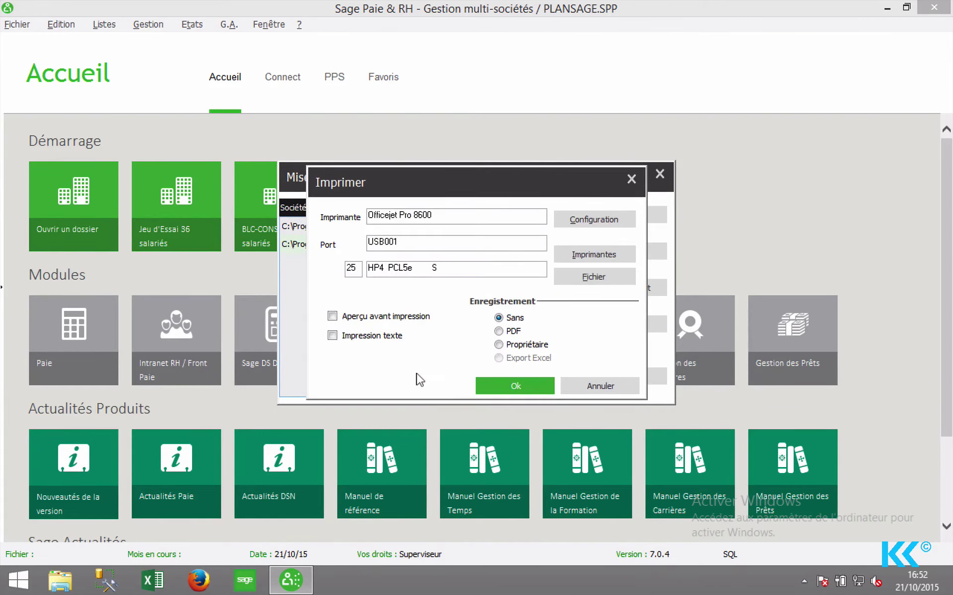
key(Return)
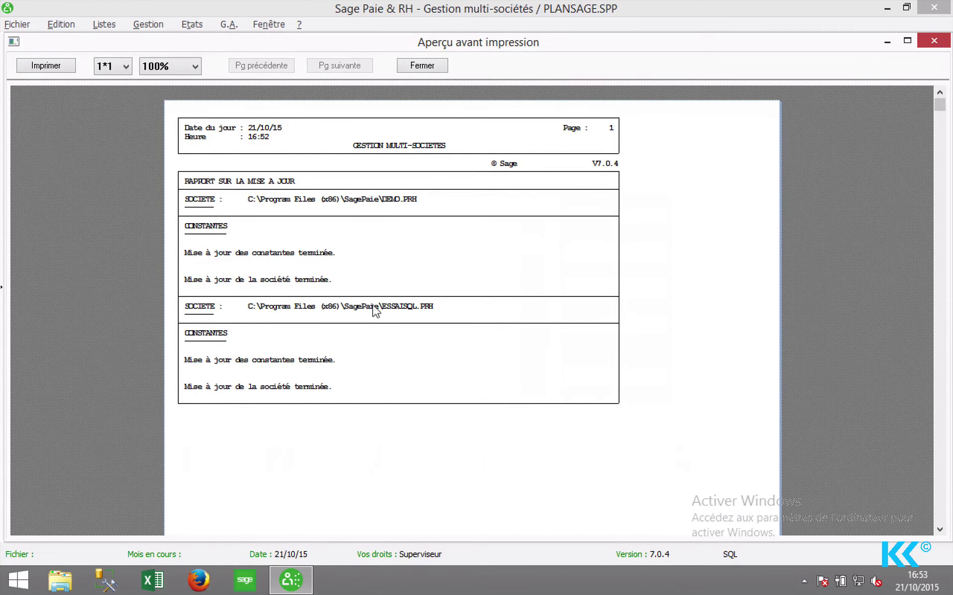
click(422, 65)
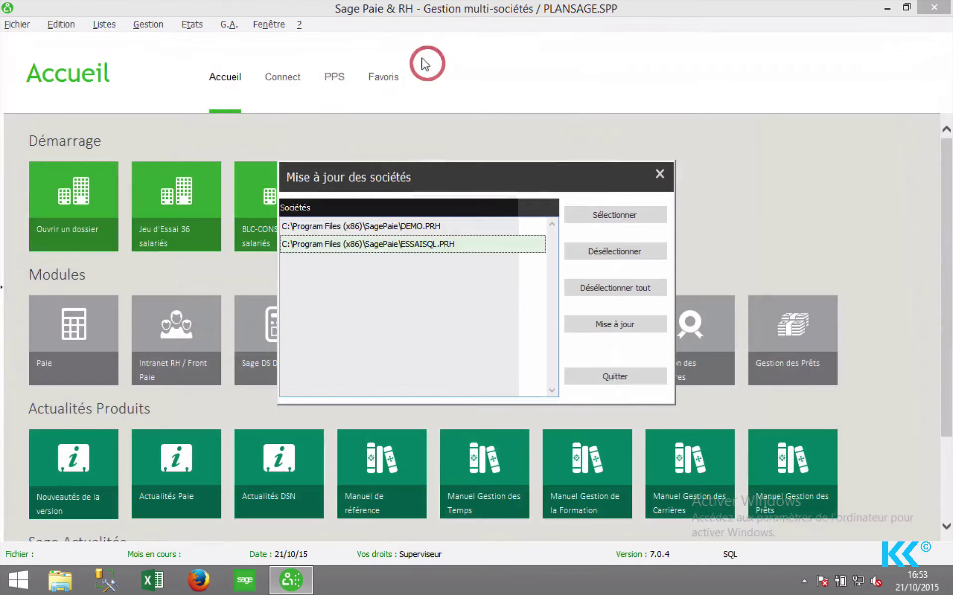
click(660, 173)
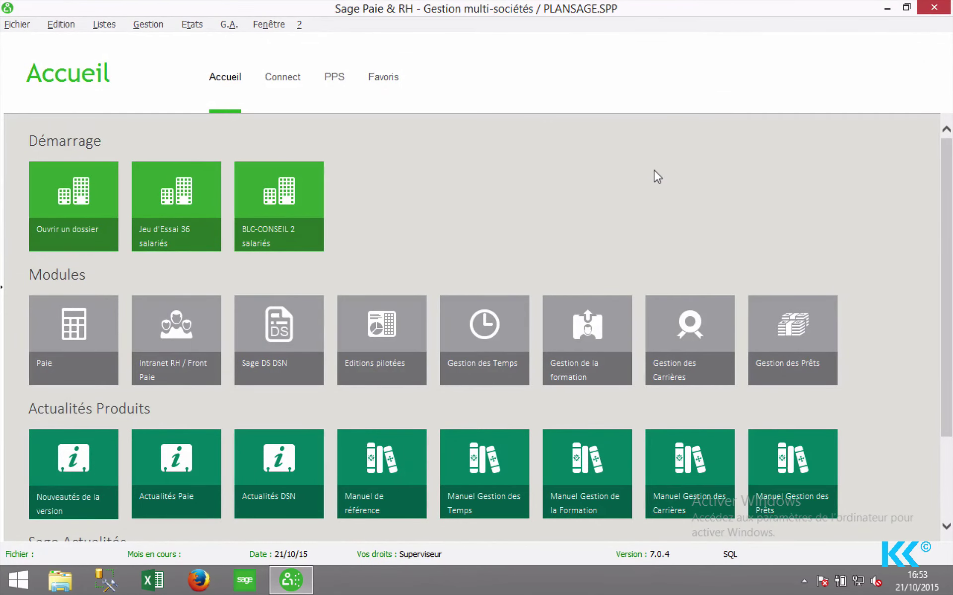
Step: Open the Jeu d'Essai 36 salariés company file (ESSAISQL.PRH) in Sage Paie & RH
click(15, 25)
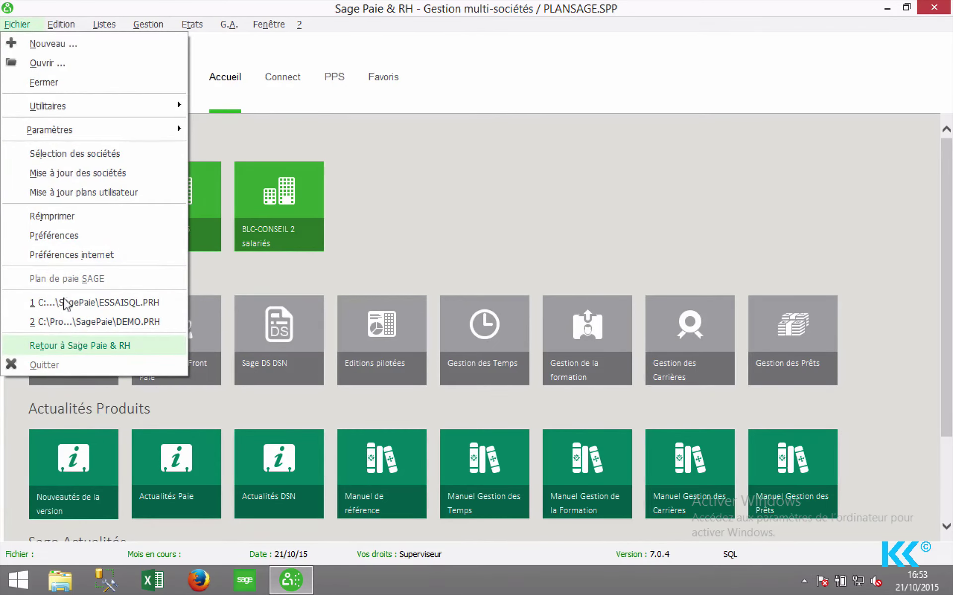
click(446, 206)
click(213, 217)
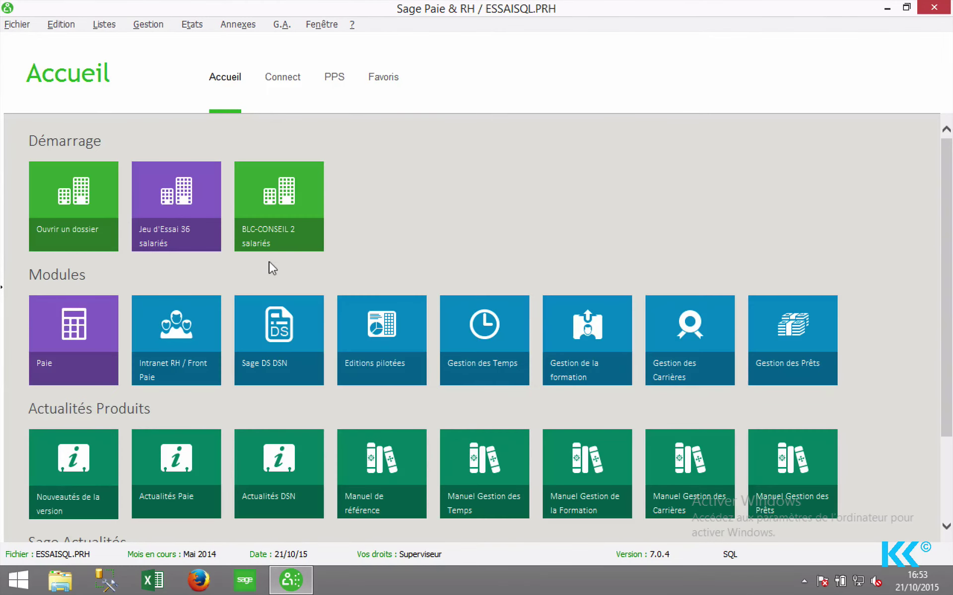
click(16, 24)
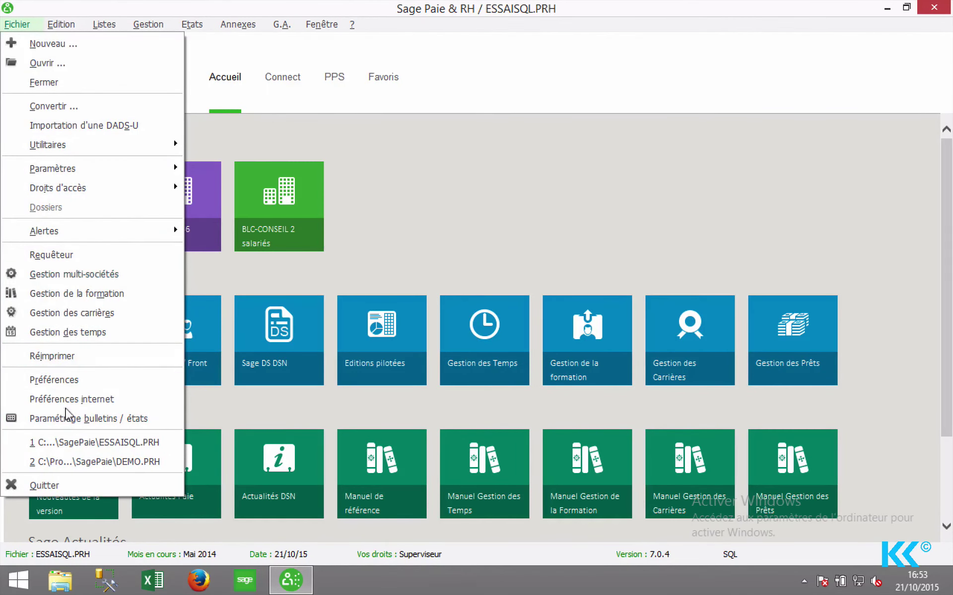
click(389, 234)
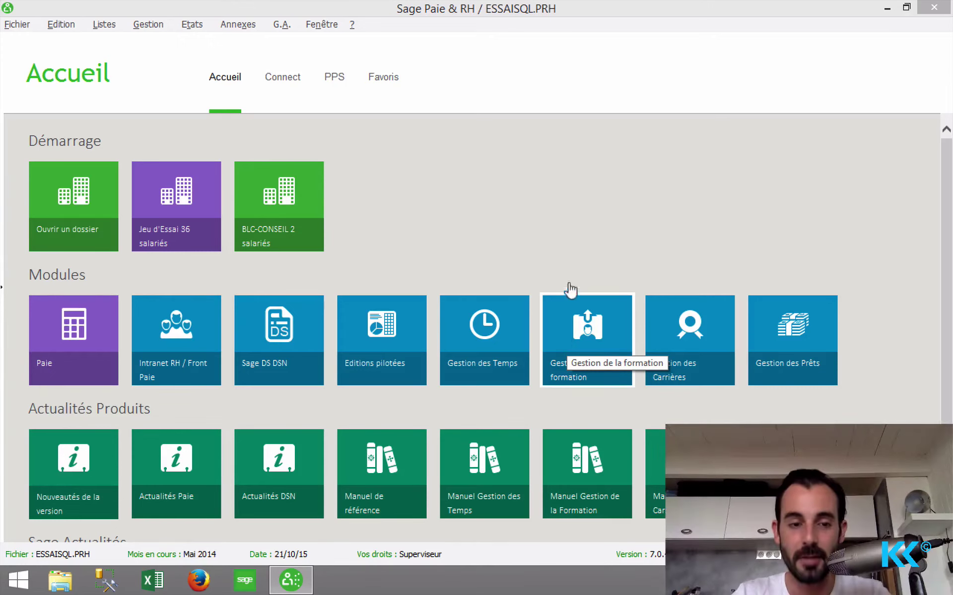
click(508, 199)
Step: Open the list of constants of the ESSAISQL.PRH company file
click(102, 23)
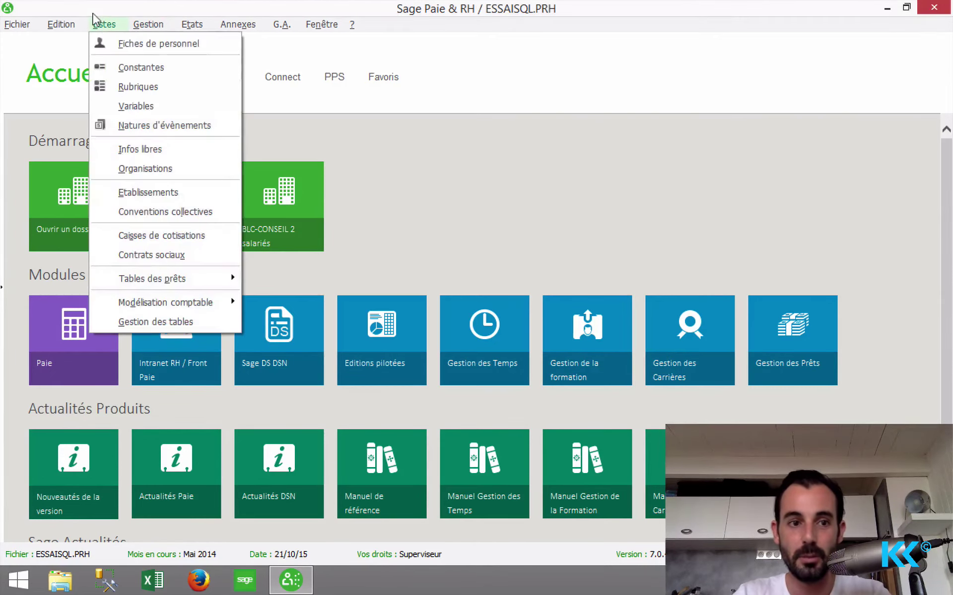
click(125, 66)
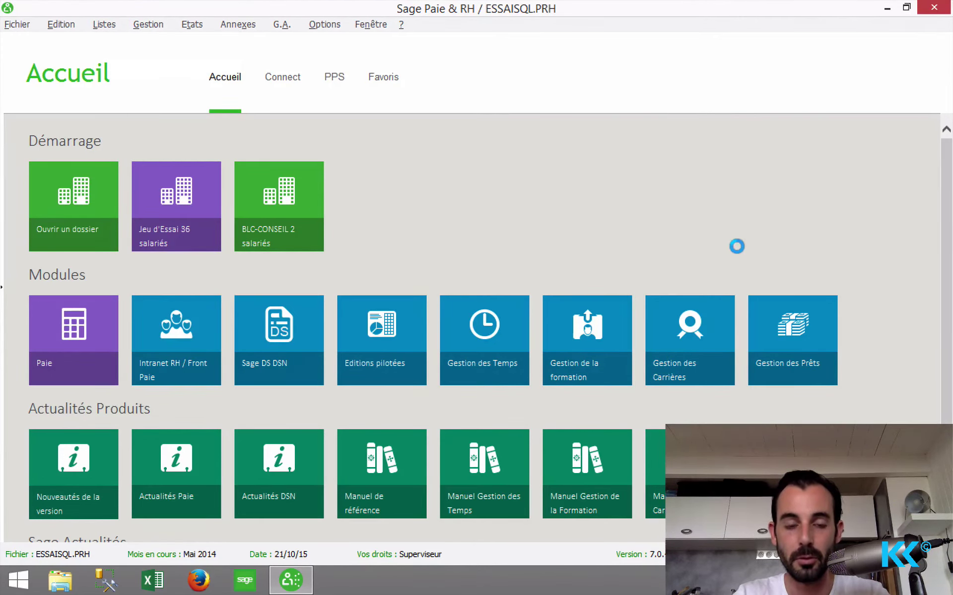